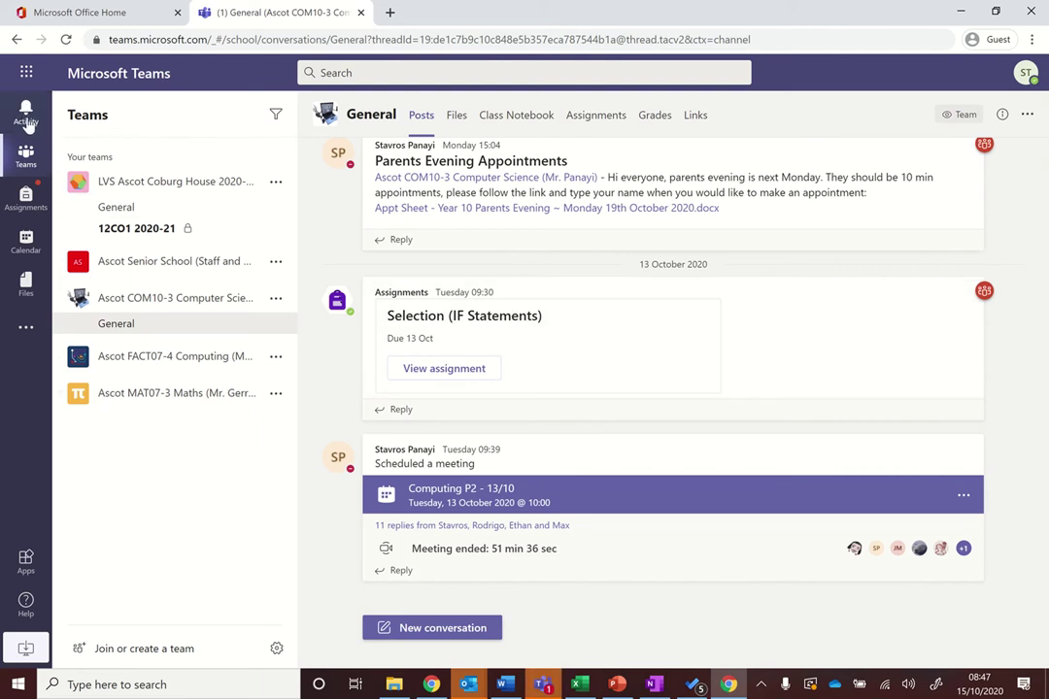
- Step through the feed's Operating Systems classwork, returned Computer Hardware, and MAT07-3 Prep: Vectors notifications
left_click(27, 119)
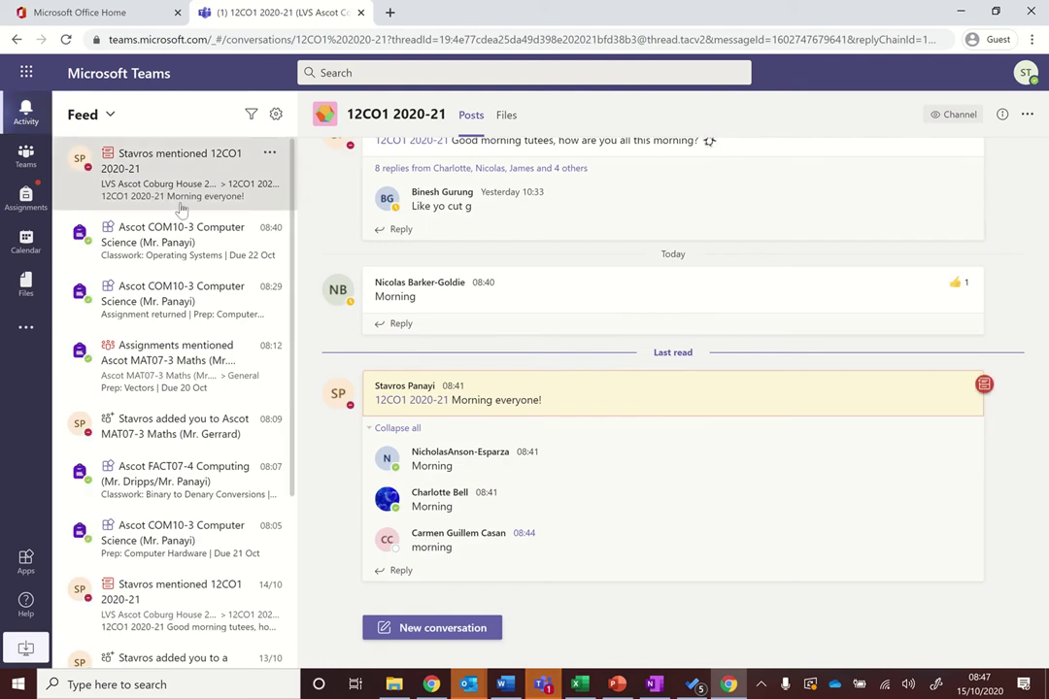
left_click(193, 229)
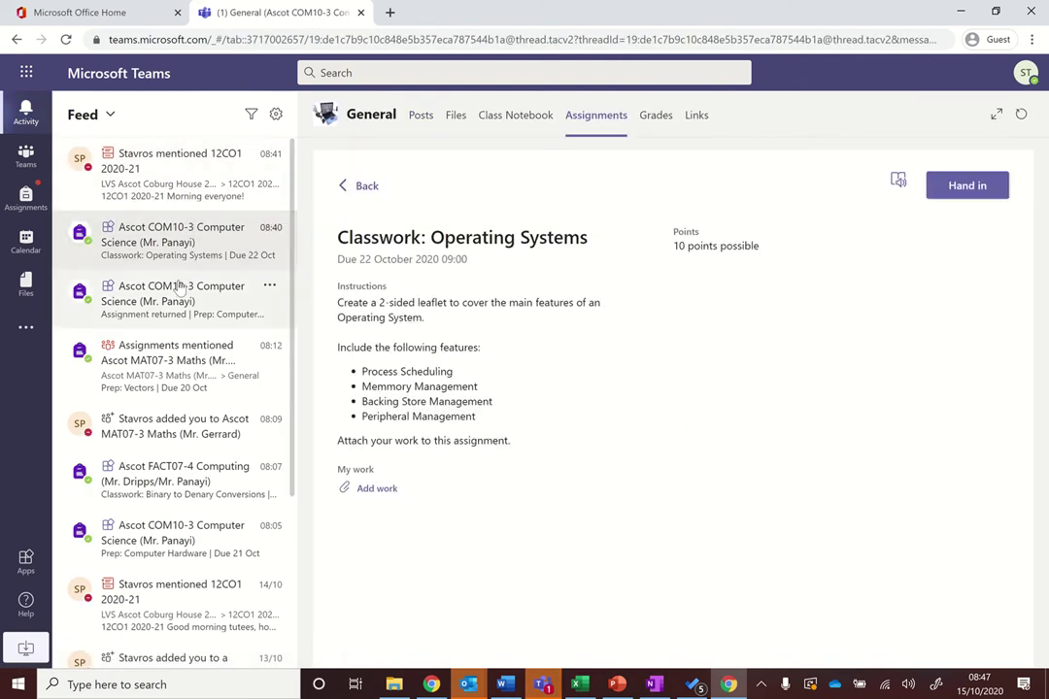
left_click(165, 302)
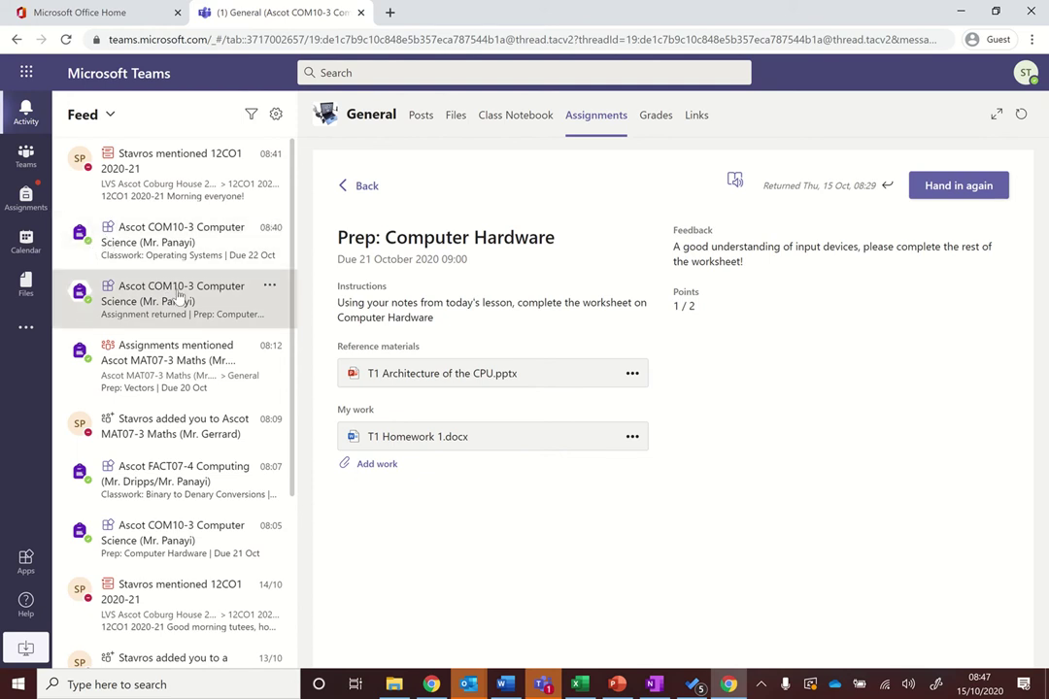
left_click(182, 385)
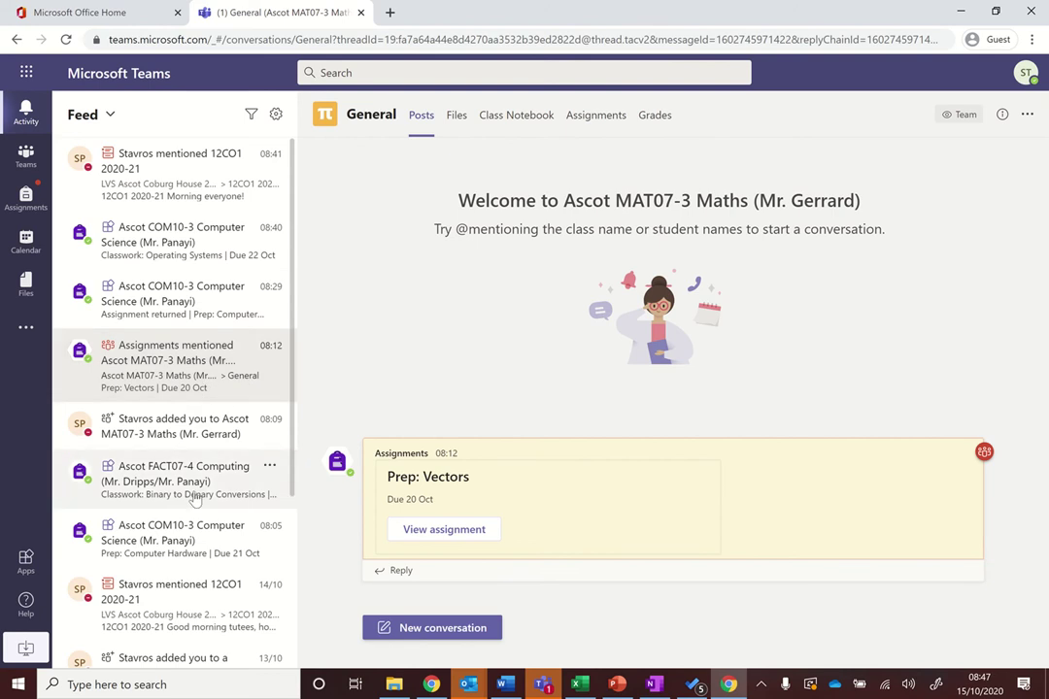
- Open the FACT07-4 'Classwork: Binary to Denary Conversions' assignment and briefly highlight 'Classwork:' in its title
left_click(197, 494)
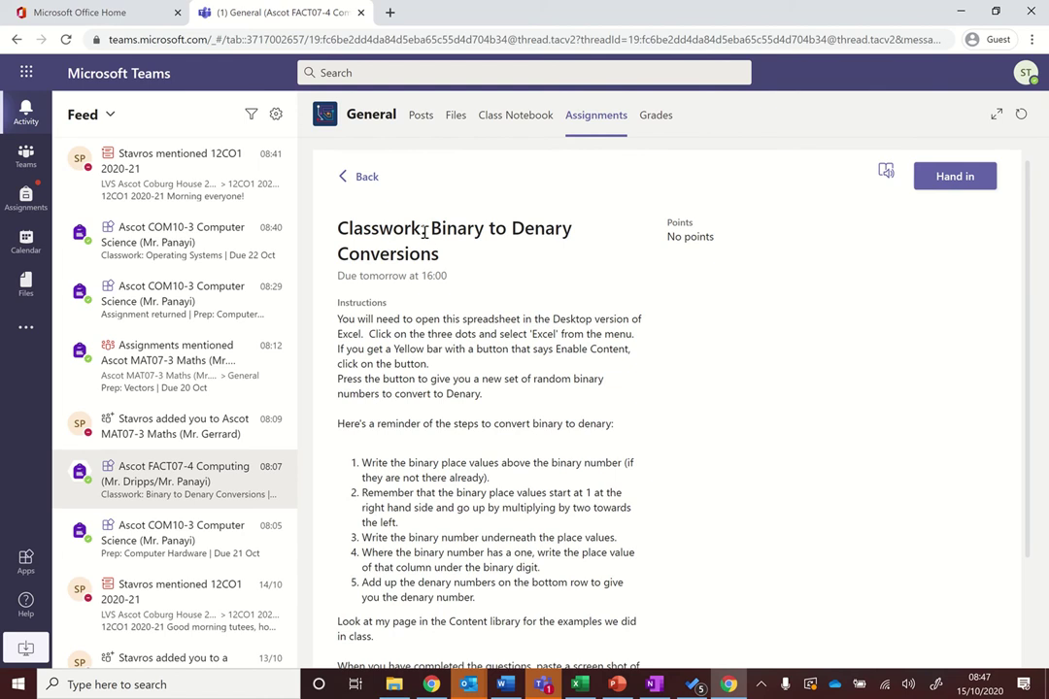
left_click_drag(424, 230, 340, 233)
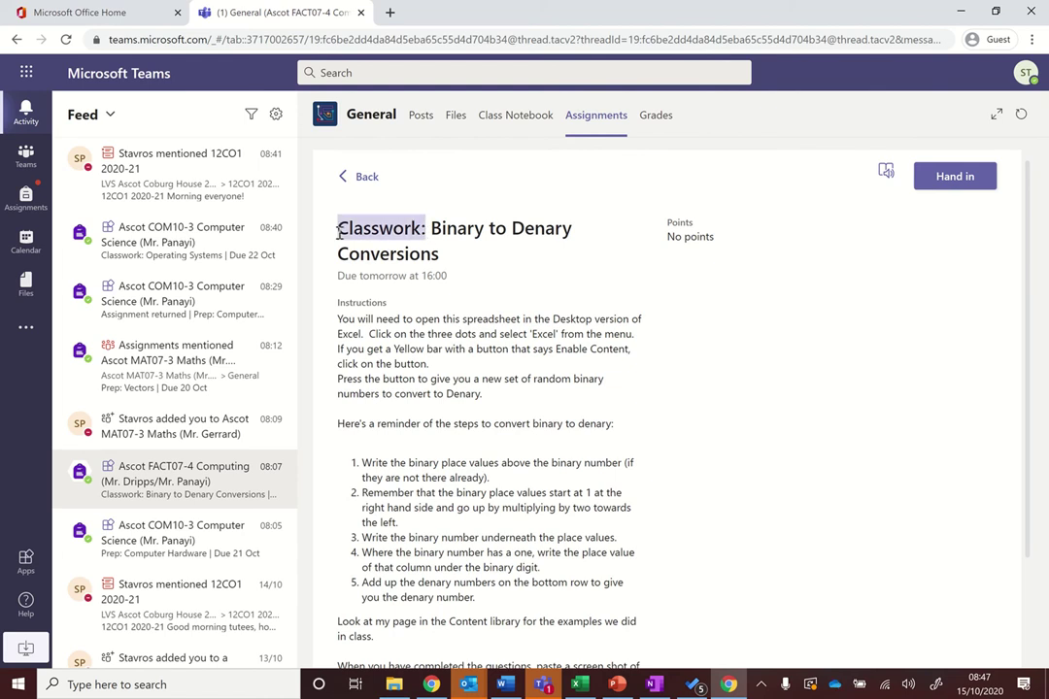
left_click(502, 328)
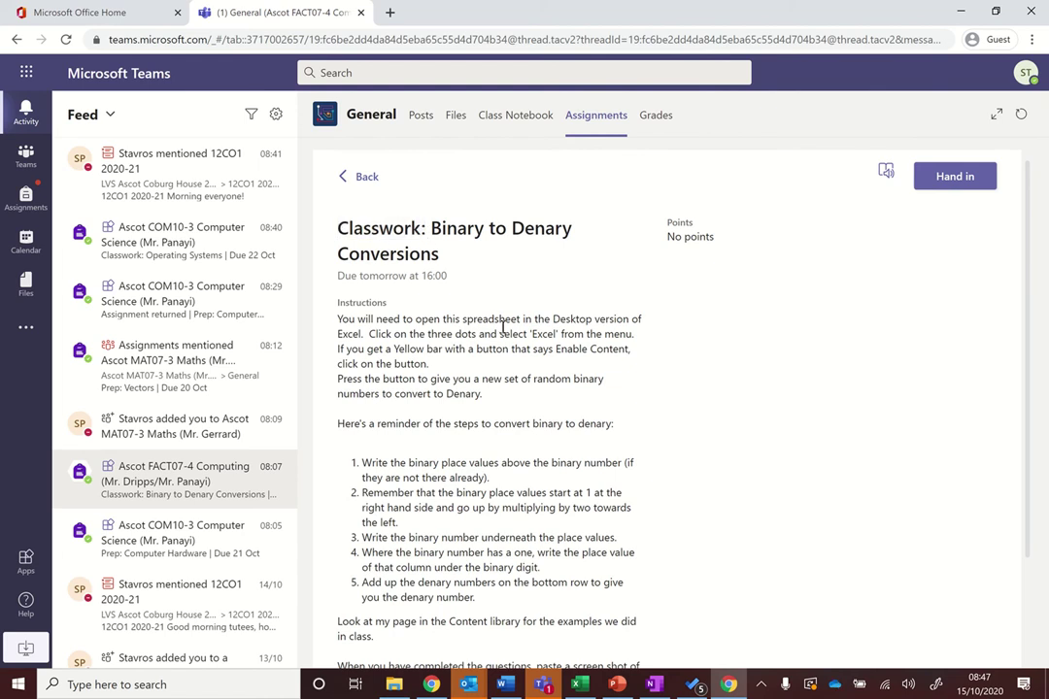
- Scroll through the assignment's instructions and the attached Binary and Denary Conversion.xlsm file
scroll(502, 329, "down", 1)
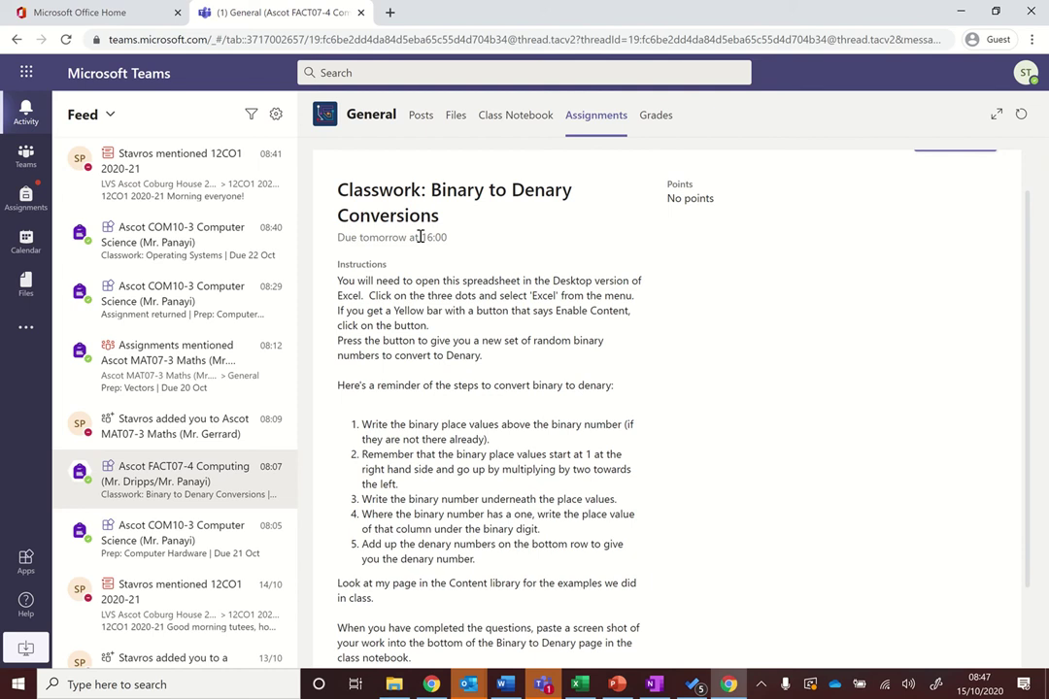
scroll(470, 306, "down", 2)
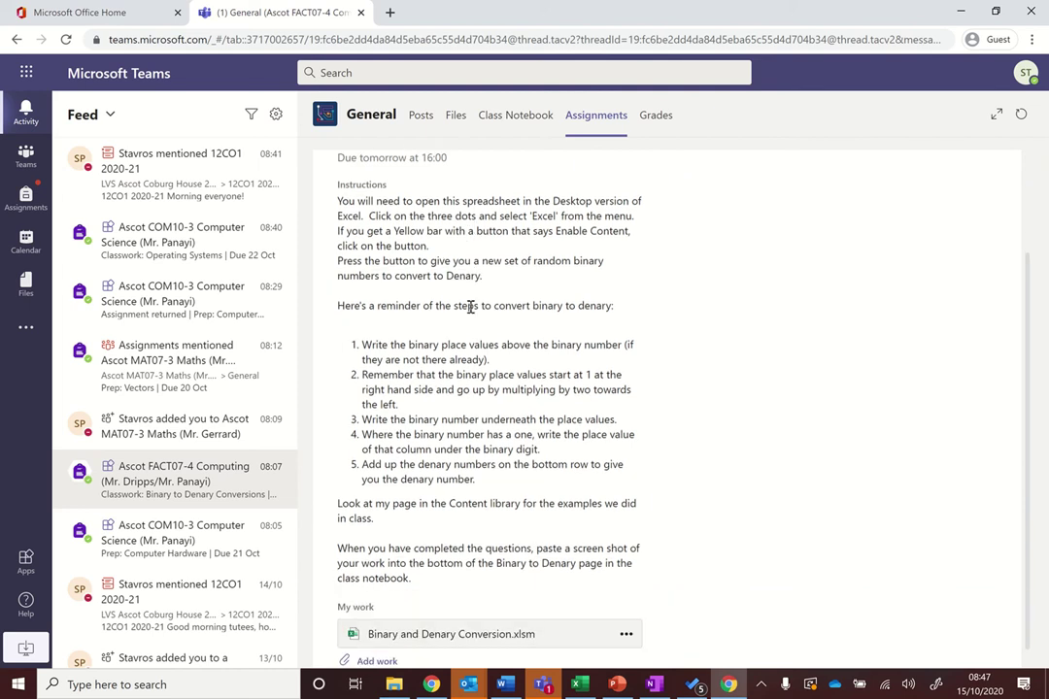
scroll(442, 549, "down", 1)
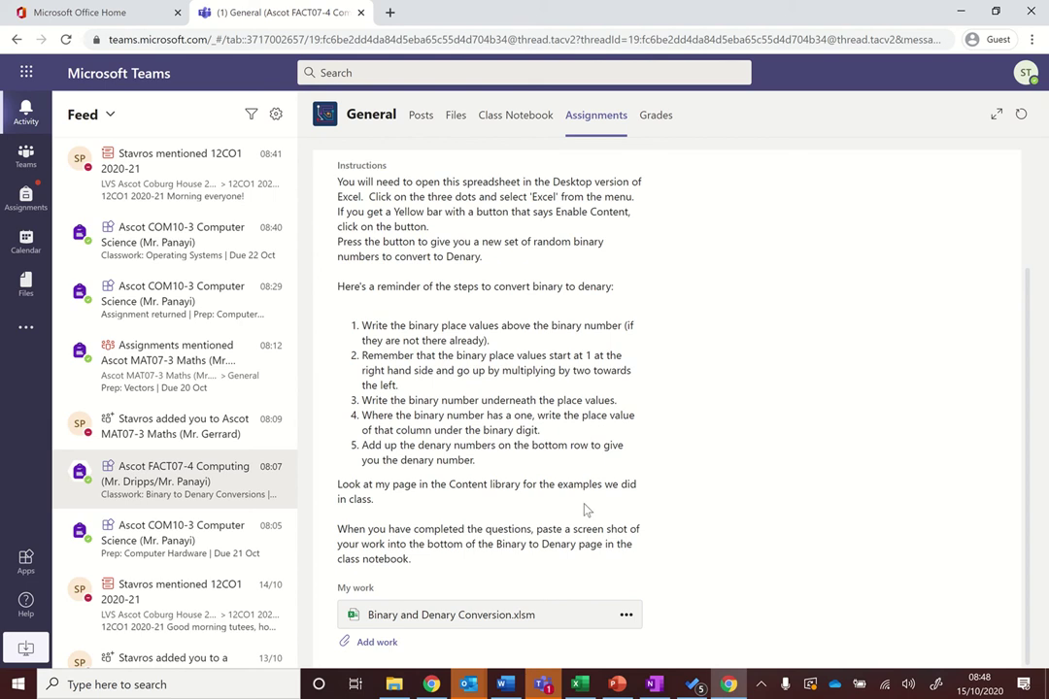
scroll(585, 509, "up", 3)
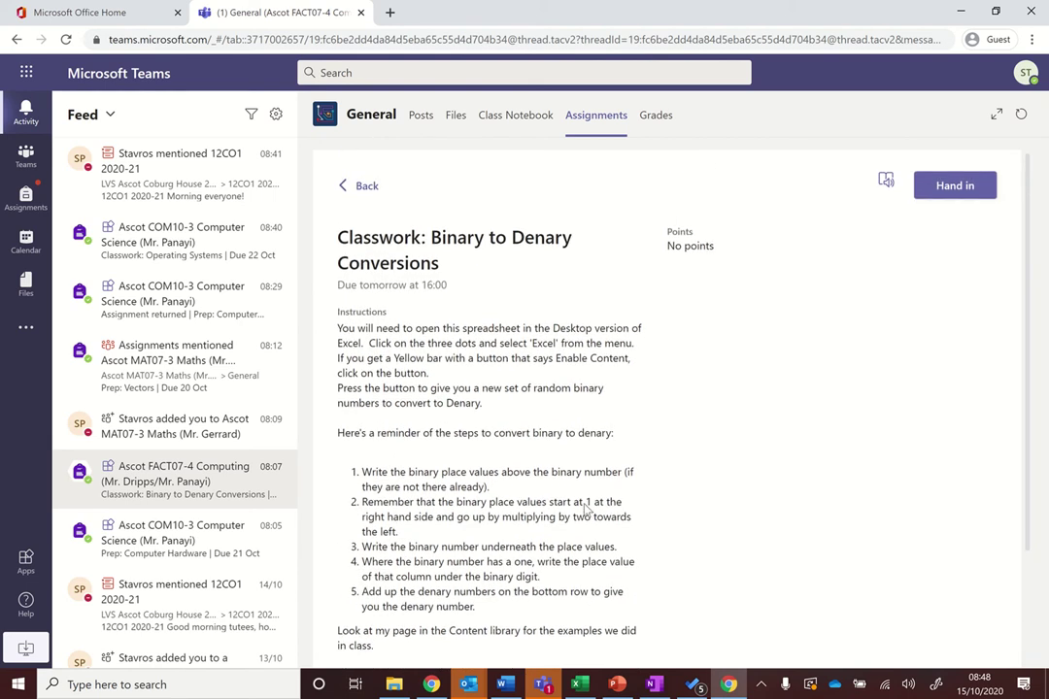
scroll(586, 509, "down", 4)
scroll(586, 509, "up", 2)
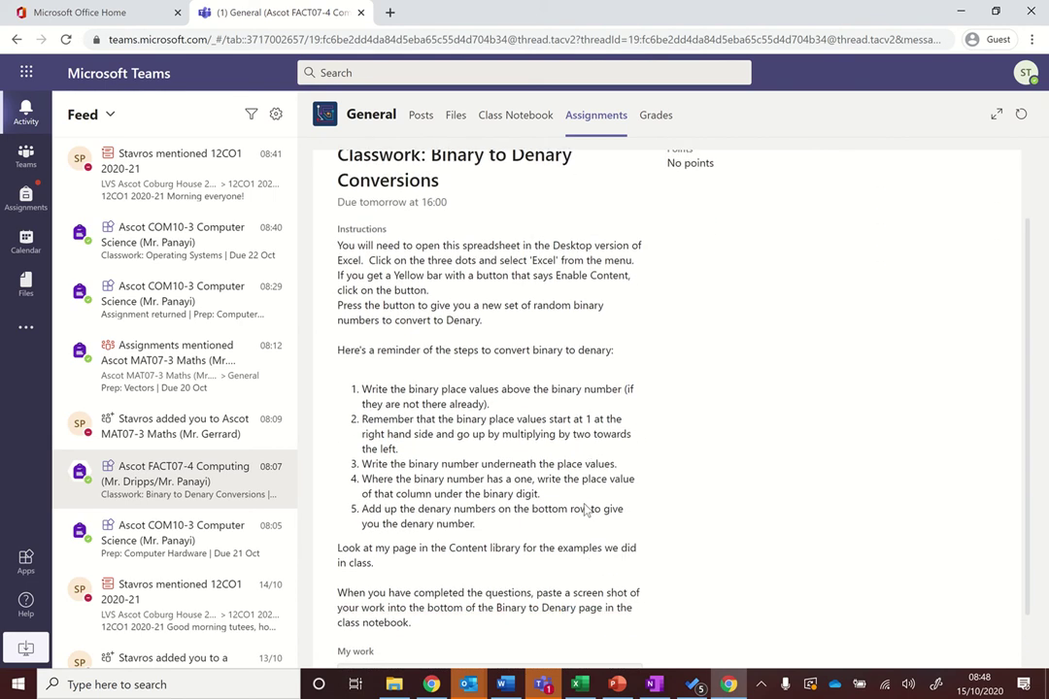
scroll(586, 509, "up", 1)
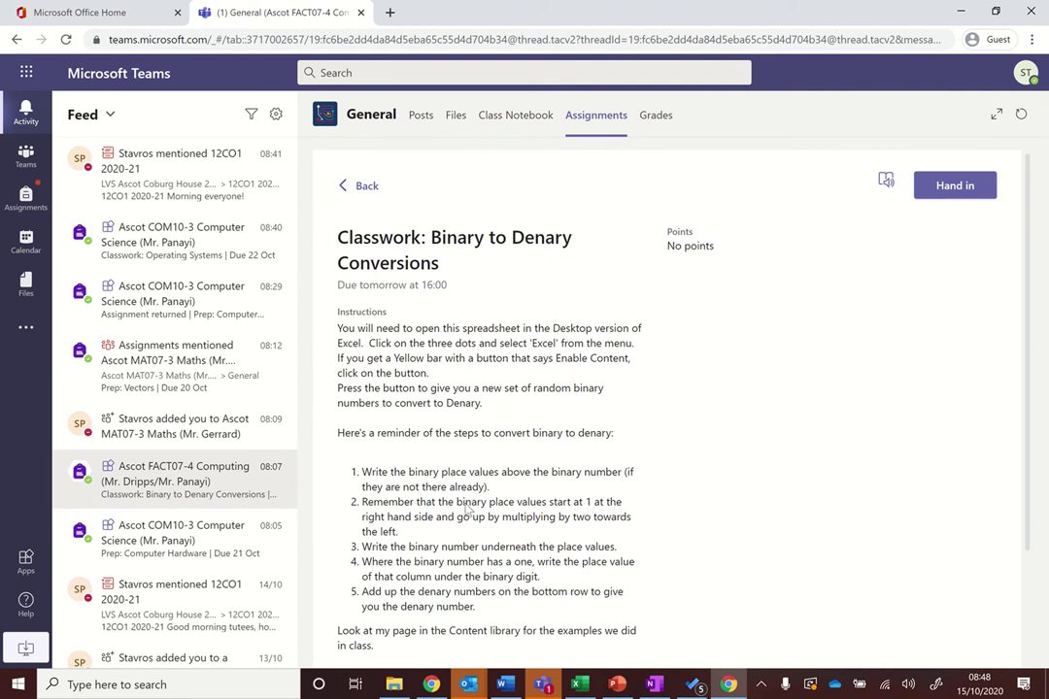
scroll(530, 587, "down", 2)
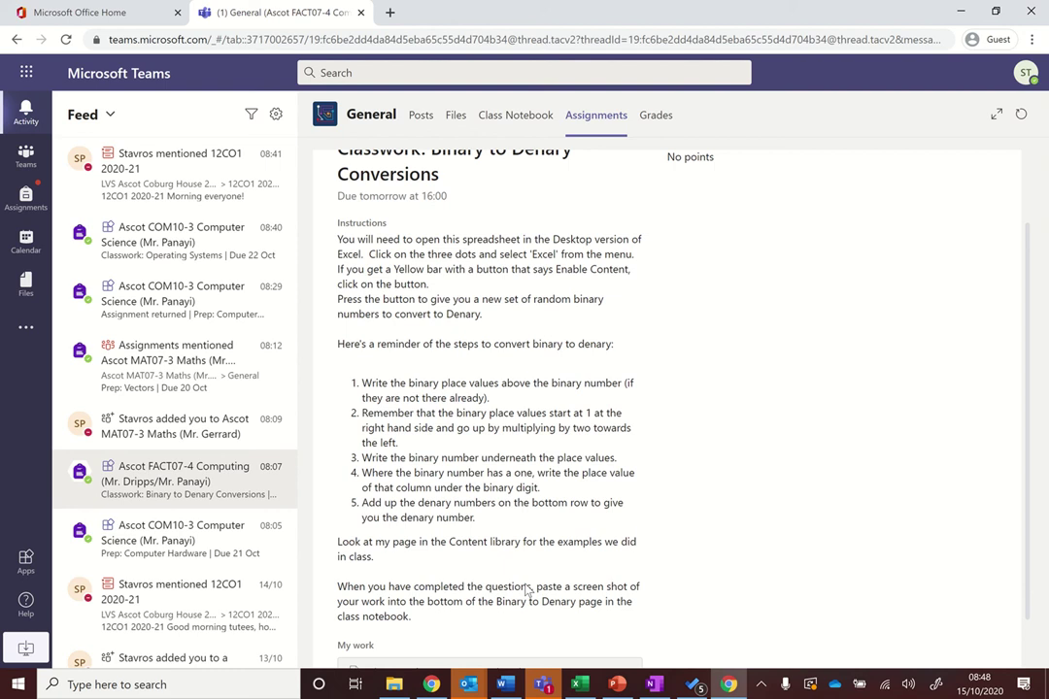
scroll(530, 590, "up", 2)
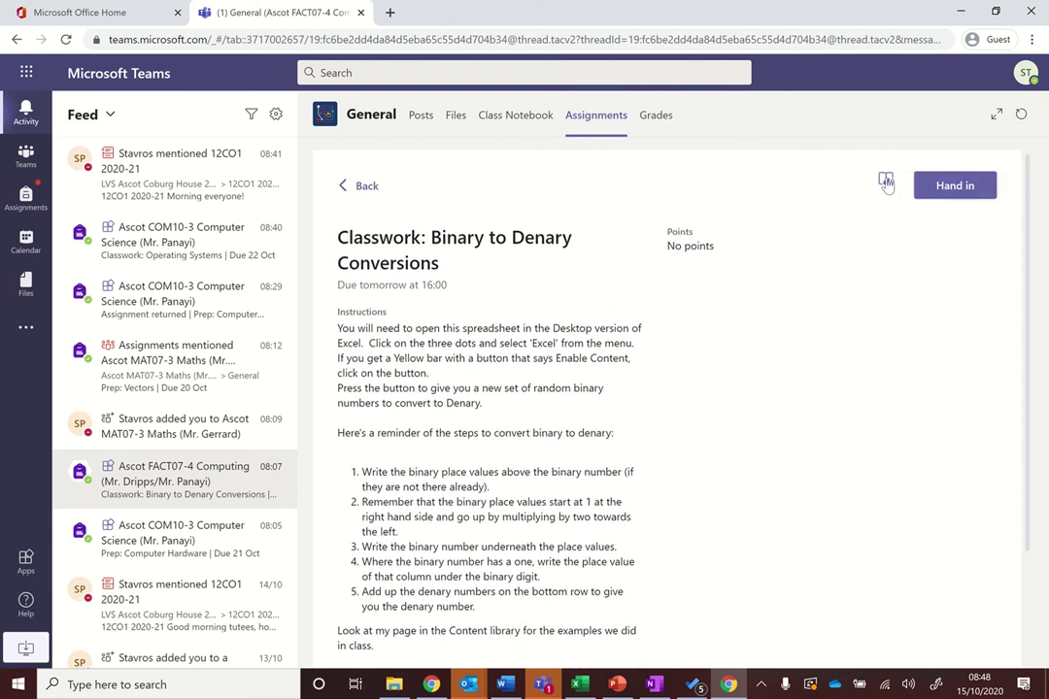
left_click(887, 188)
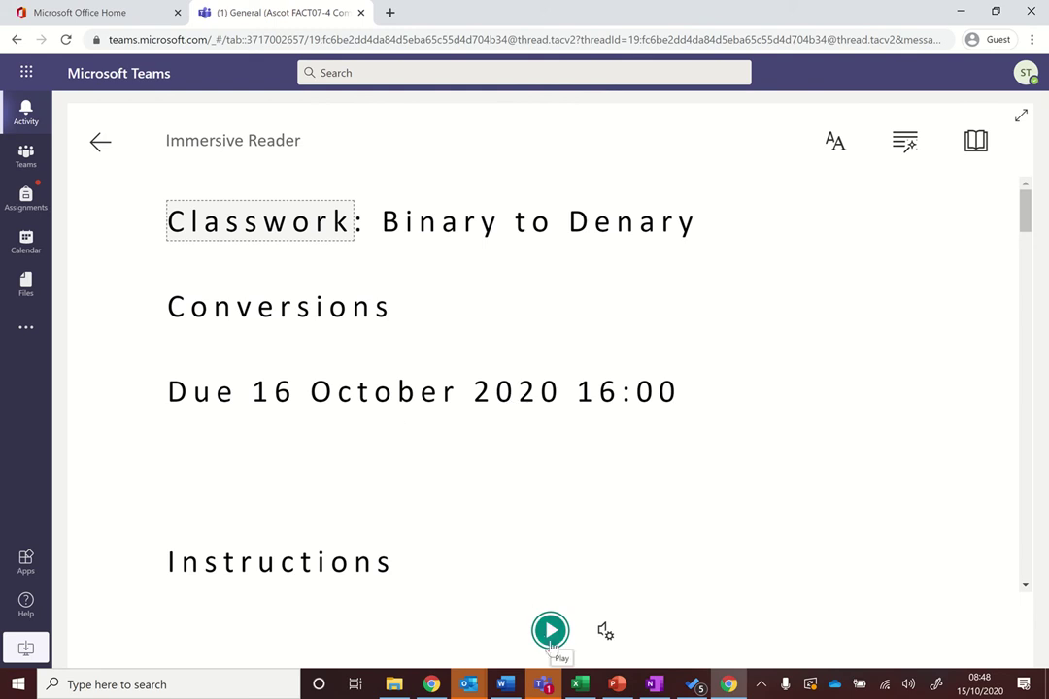
scroll(473, 352, "down", 3)
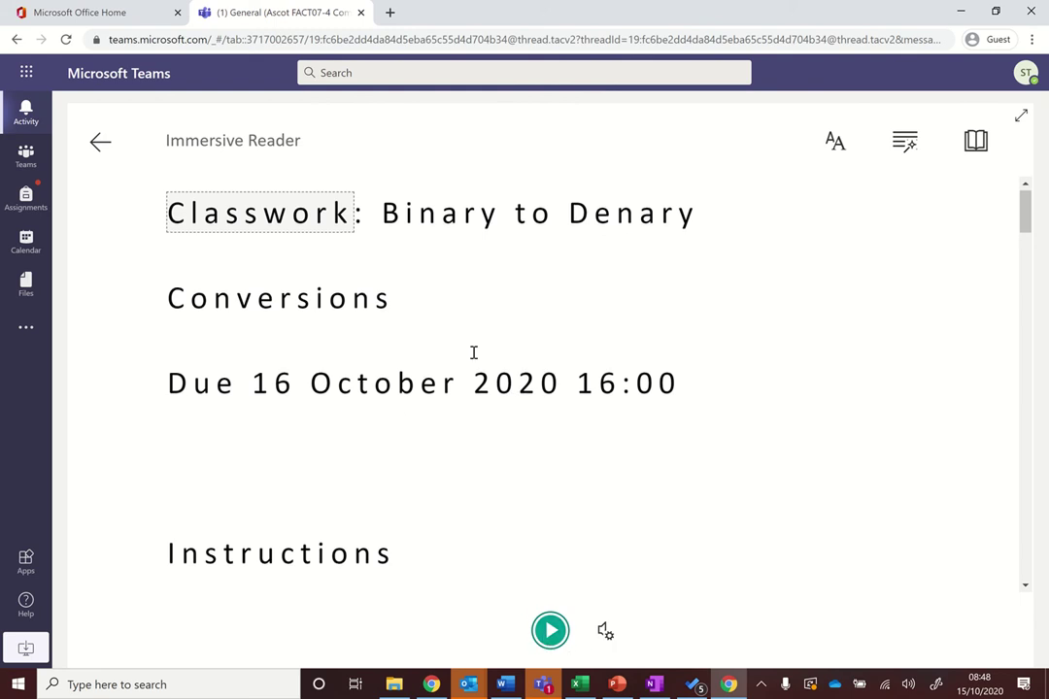
scroll(473, 353, "down", 10)
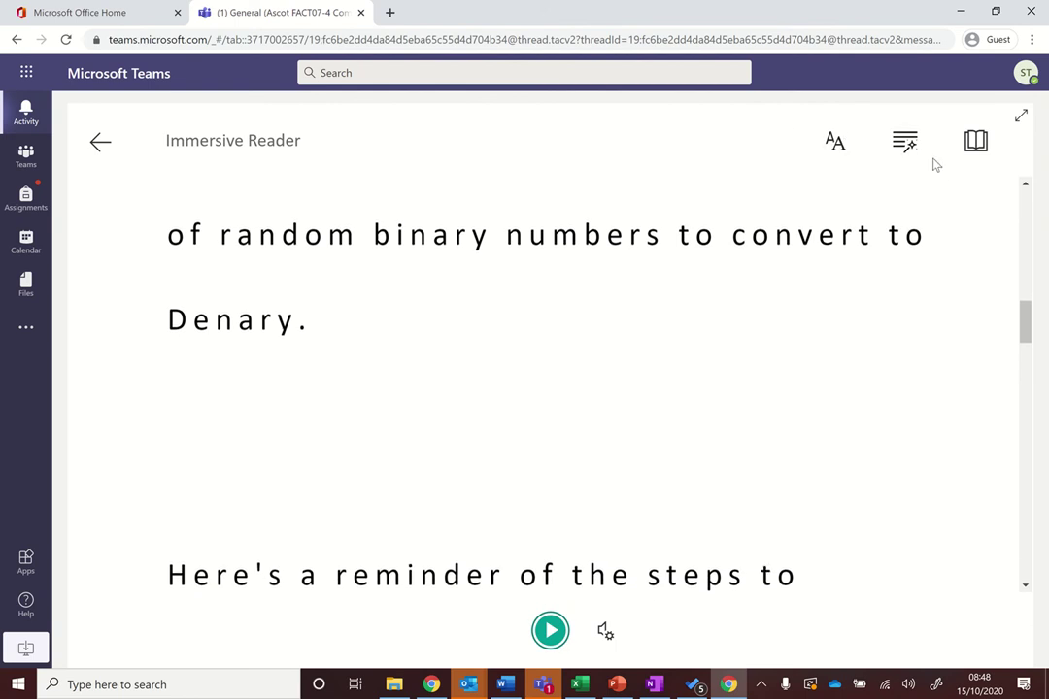
left_click(100, 143)
scroll(551, 436, "down", 3)
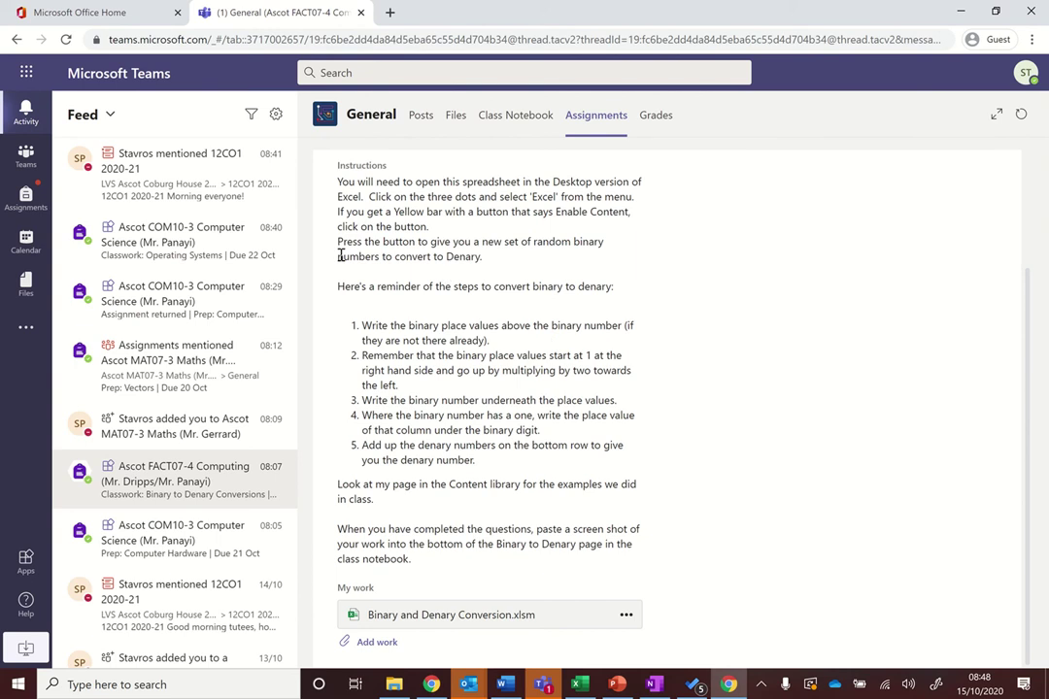
scroll(551, 267, "up", 3)
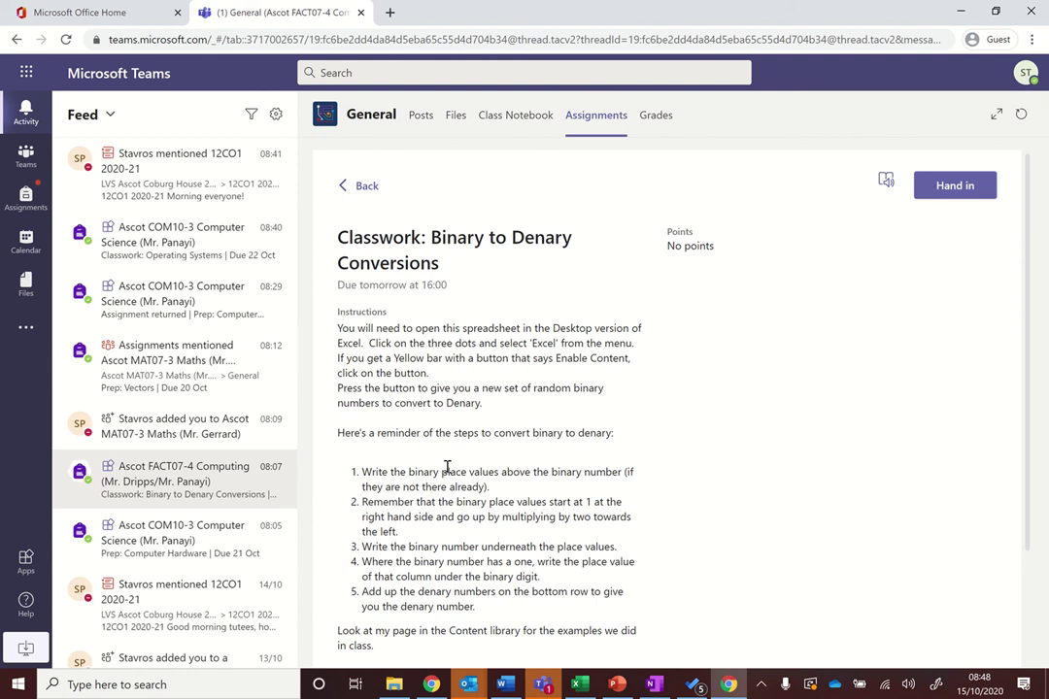
- Review assigned and completed work in the Assignments hub, then return to the COM10-3 Computer Science posts
left_click(26, 202)
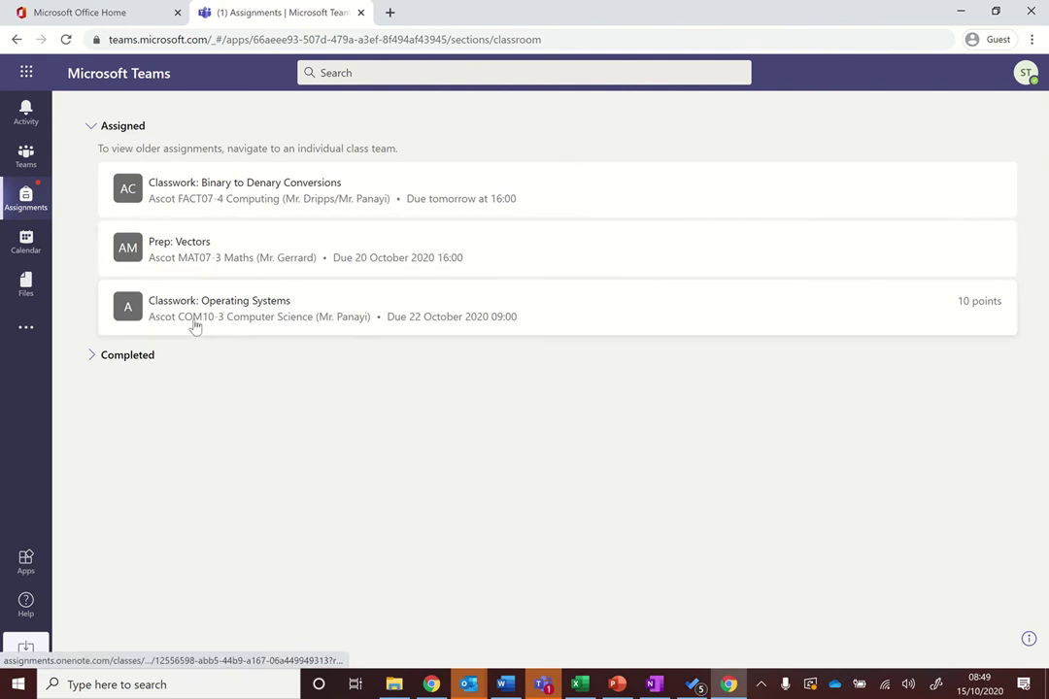
left_click(131, 365)
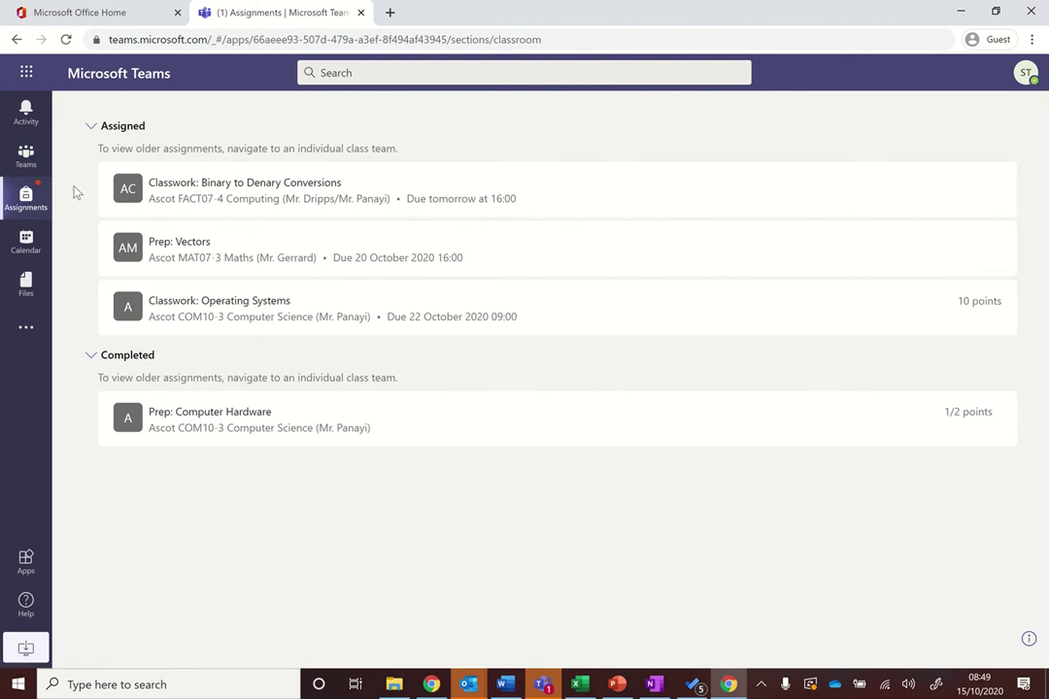
left_click(32, 168)
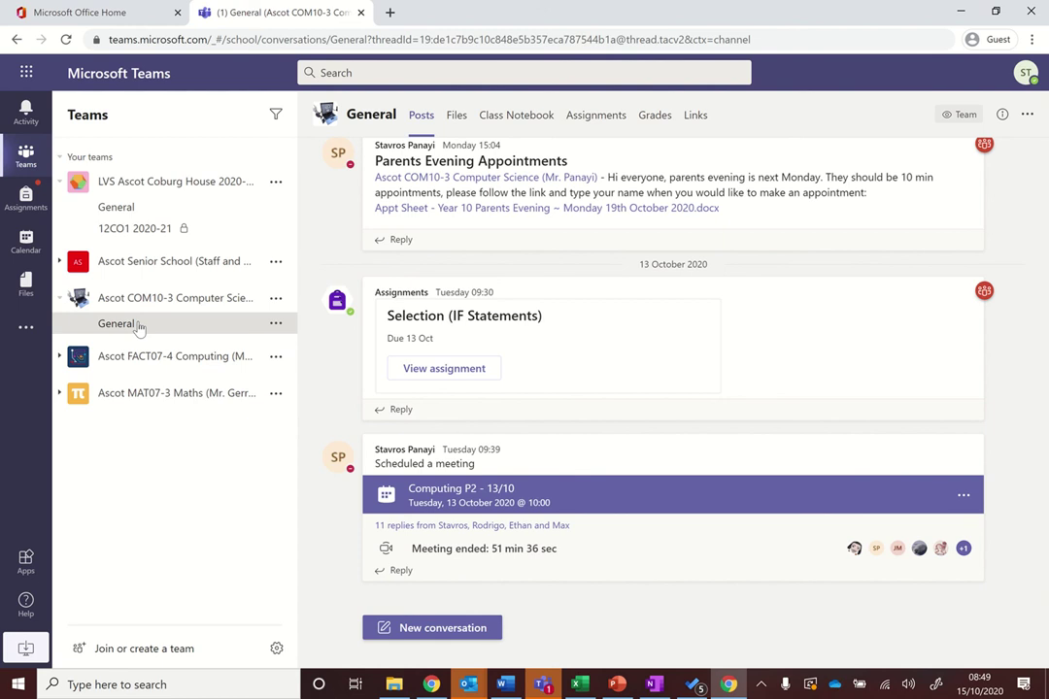
- Open Classwork: Operating Systems (10 points) from the COM10-3 team's Assignments tab
left_click(177, 303)
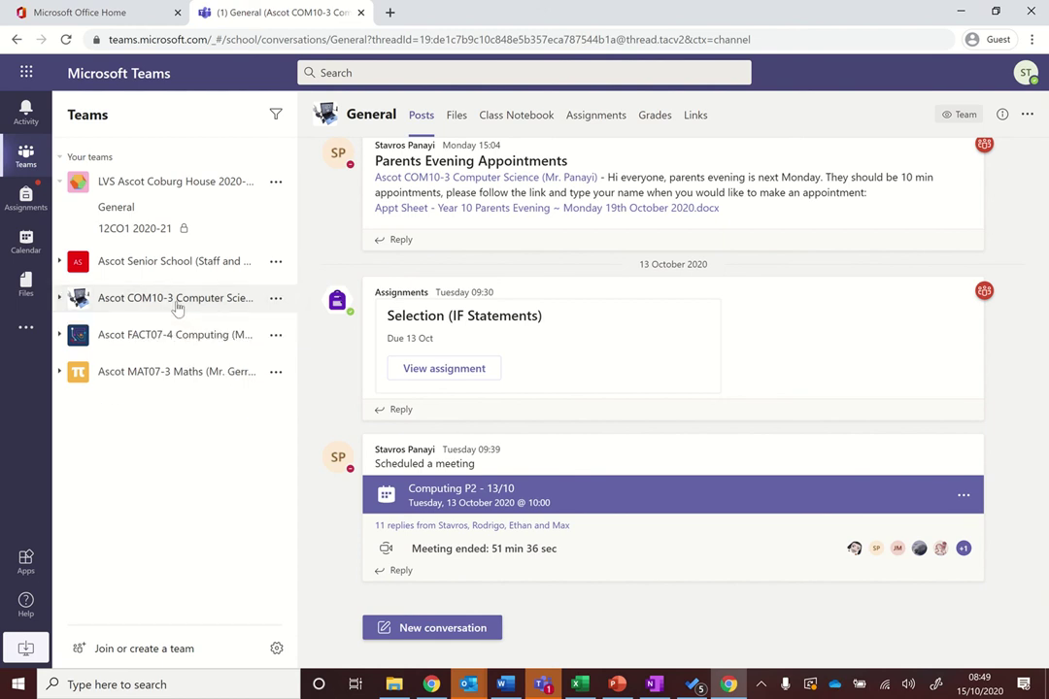
left_click(177, 301)
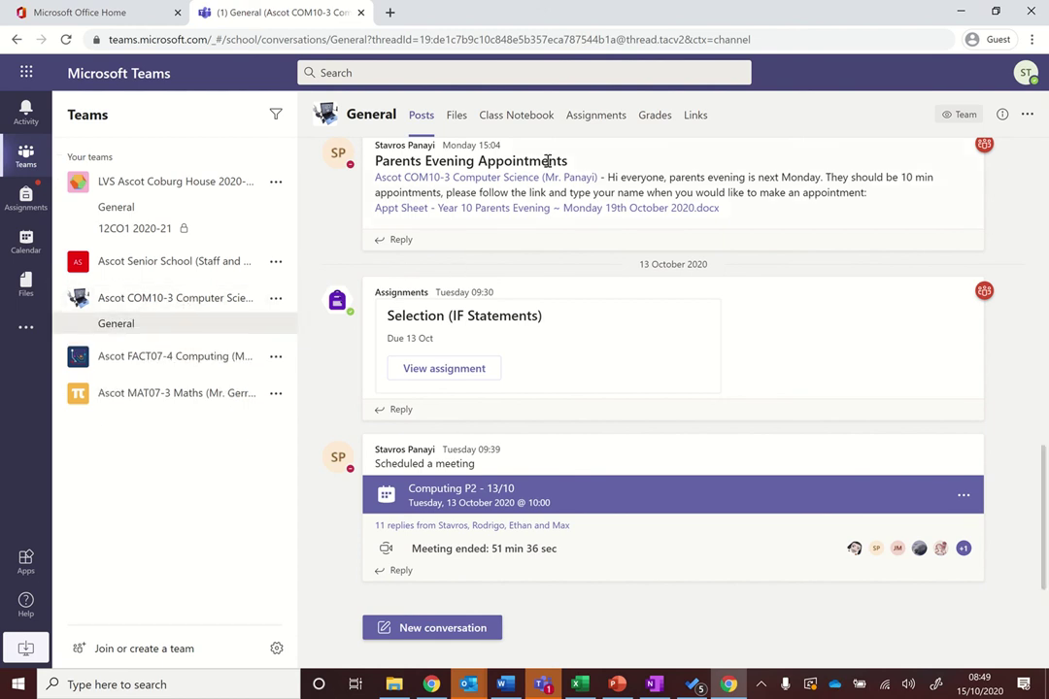
left_click(608, 121)
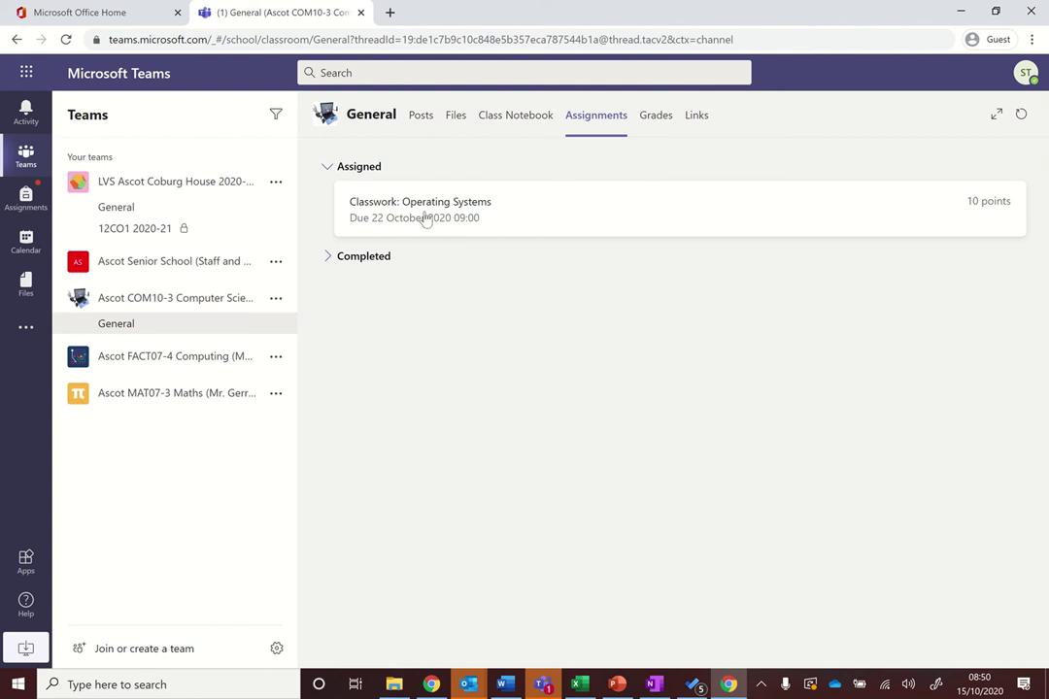
left_click(494, 225)
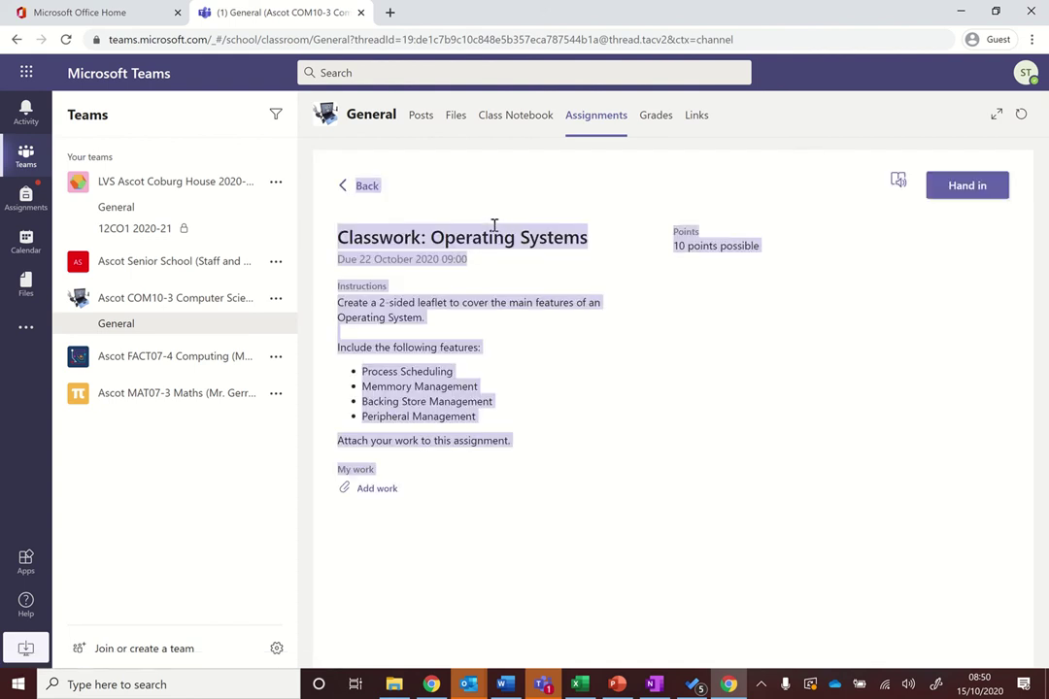